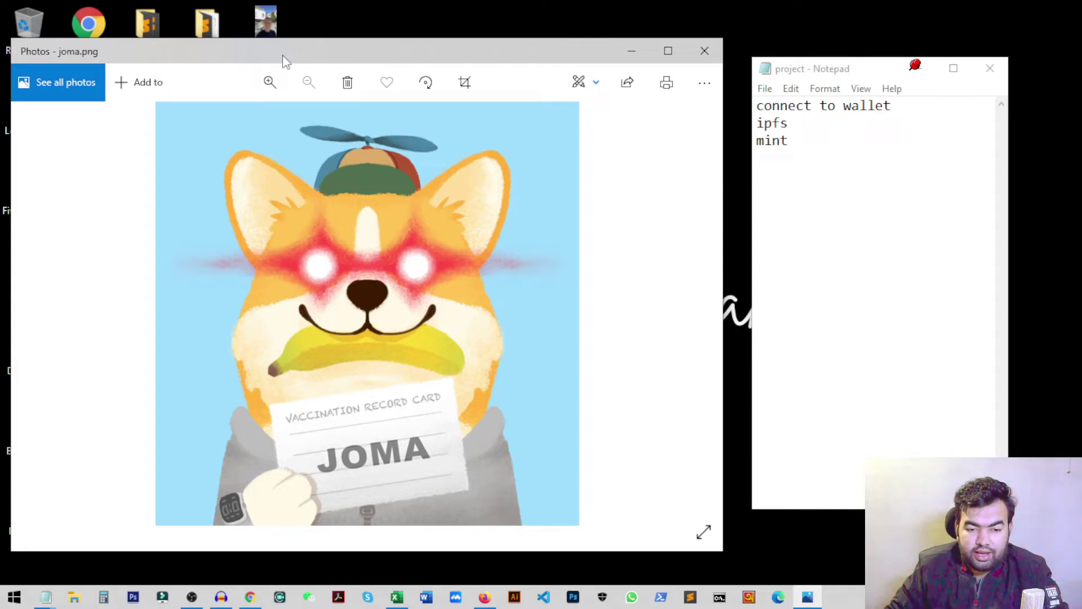
# Move the pinned Notepad and the Photos windows to show Notepad stays above Photos
pyautogui.moveTo(869, 75); pyautogui.dragTo(892, 83)
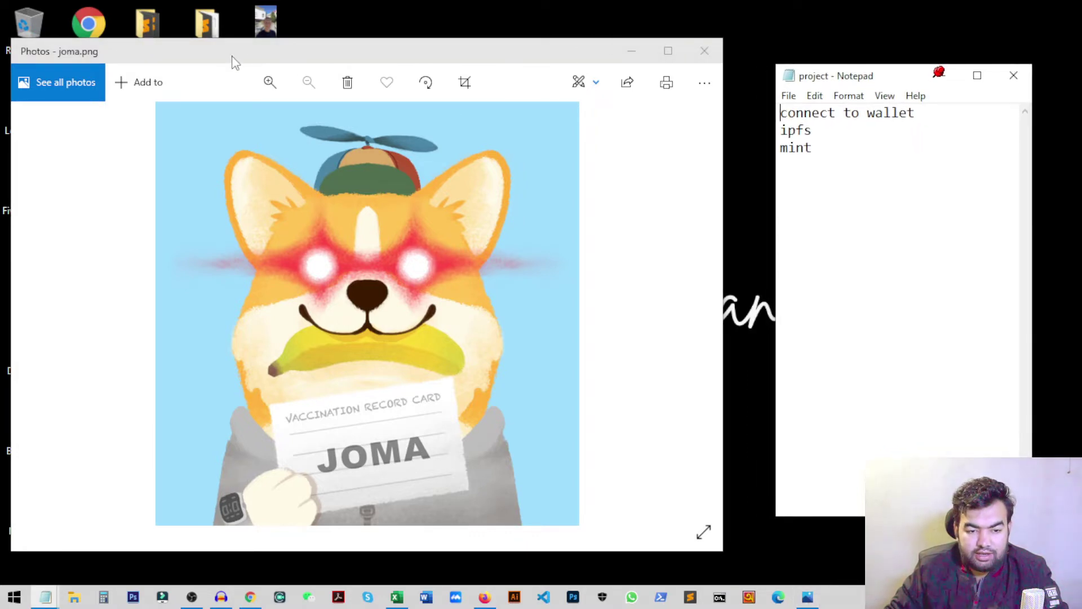
pyautogui.moveTo(235, 62); pyautogui.dragTo(358, 57)
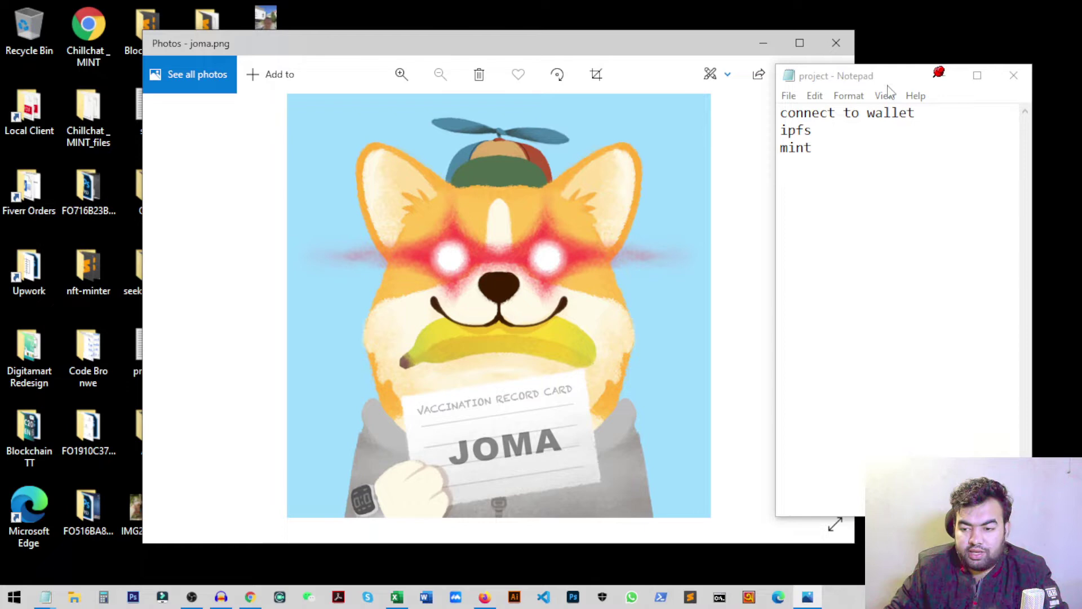
pyautogui.moveTo(892, 78); pyautogui.dragTo(912, 83)
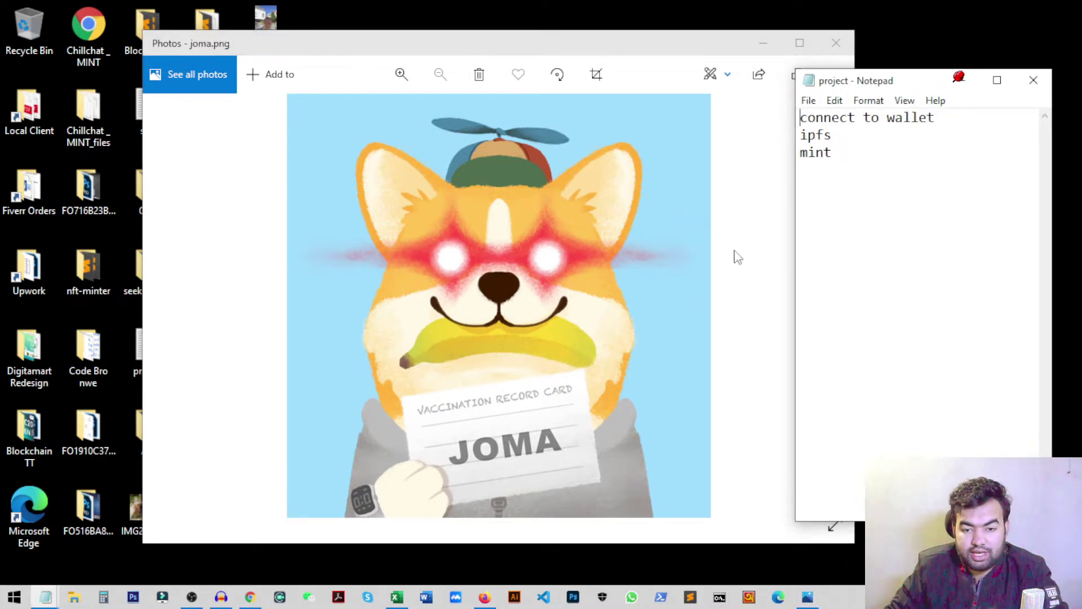
pyautogui.moveTo(702, 43); pyautogui.dragTo(631, 35)
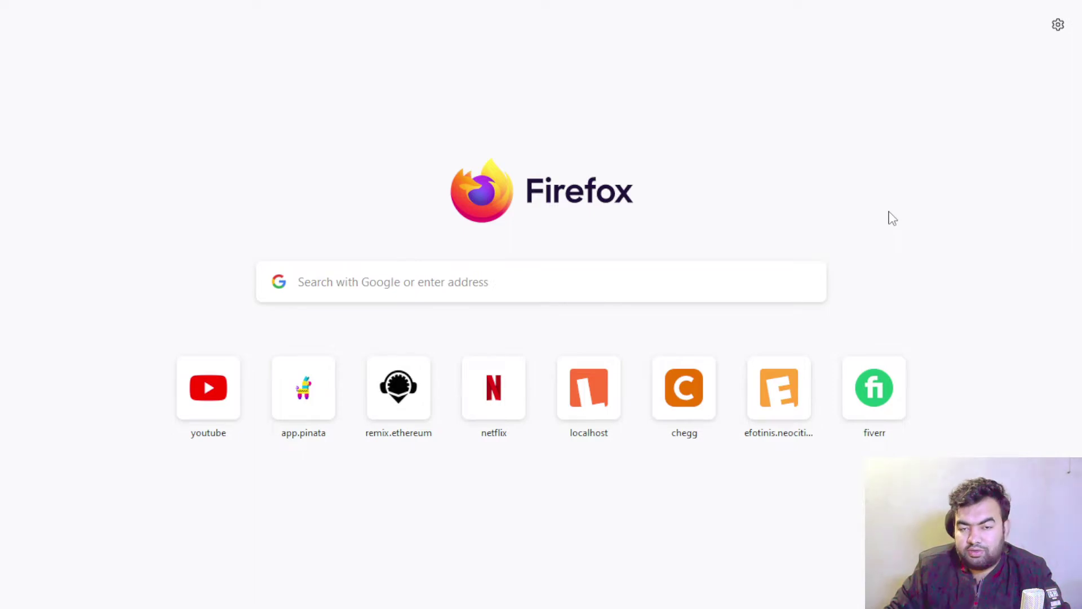
# Go to the DeskPins homepage at efotinis.neocities.org/deskpins
pyautogui.click(602, 284)
pyautogui.write('https://efotinis.neocities.org/deskpins/')
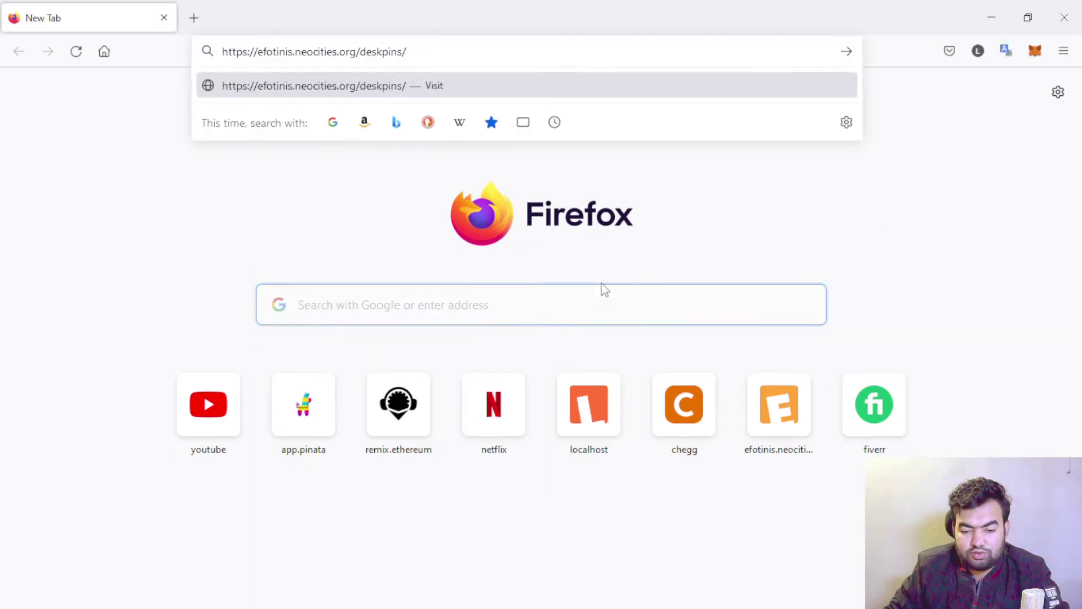
pyautogui.click(341, 89)
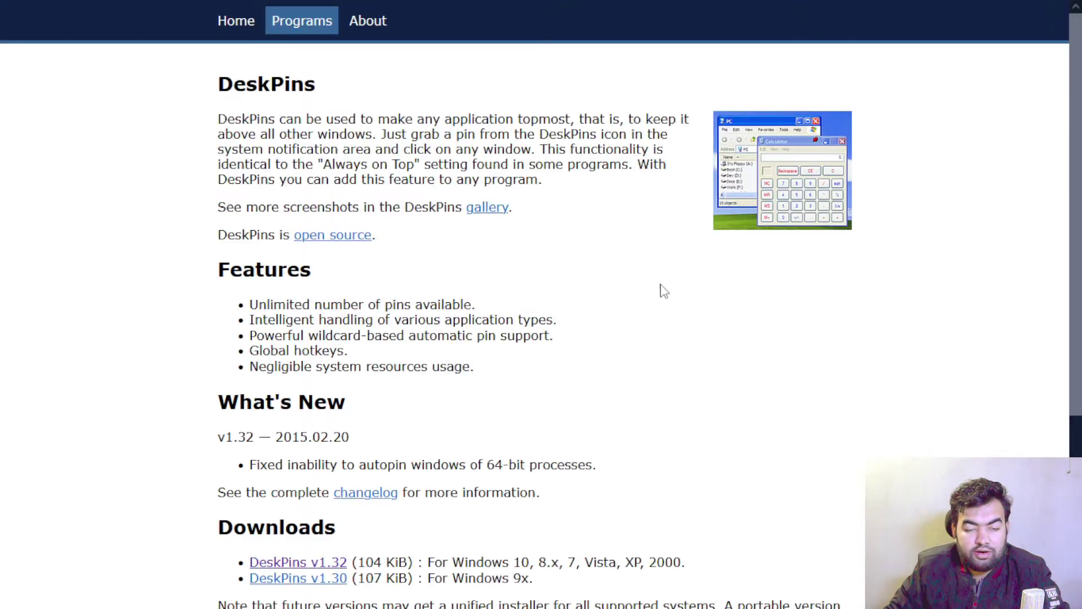
# Scroll to Downloads and start downloading the DeskPins v1.32 setup for Windows 10
pyautogui.scroll(-4, 514, 210)
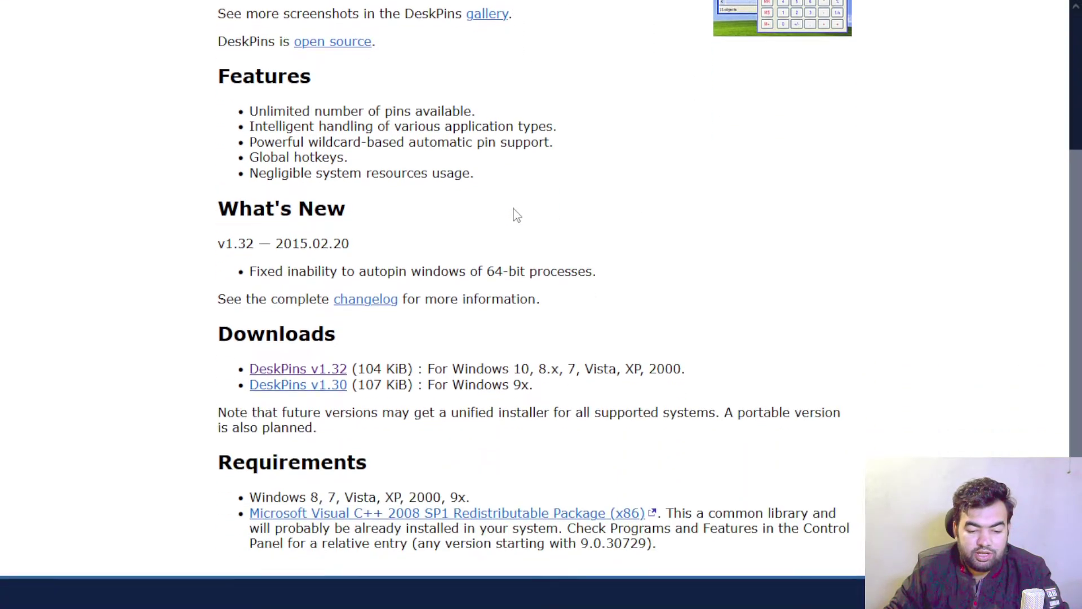
pyautogui.moveTo(222, 282); pyautogui.dragTo(657, 342)
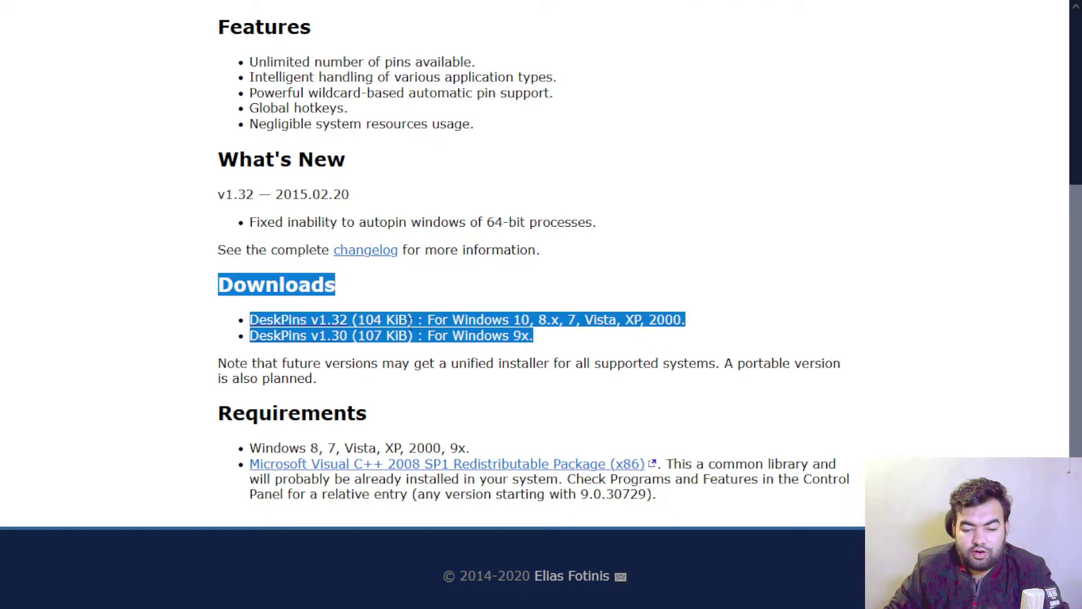
pyautogui.click(691, 297)
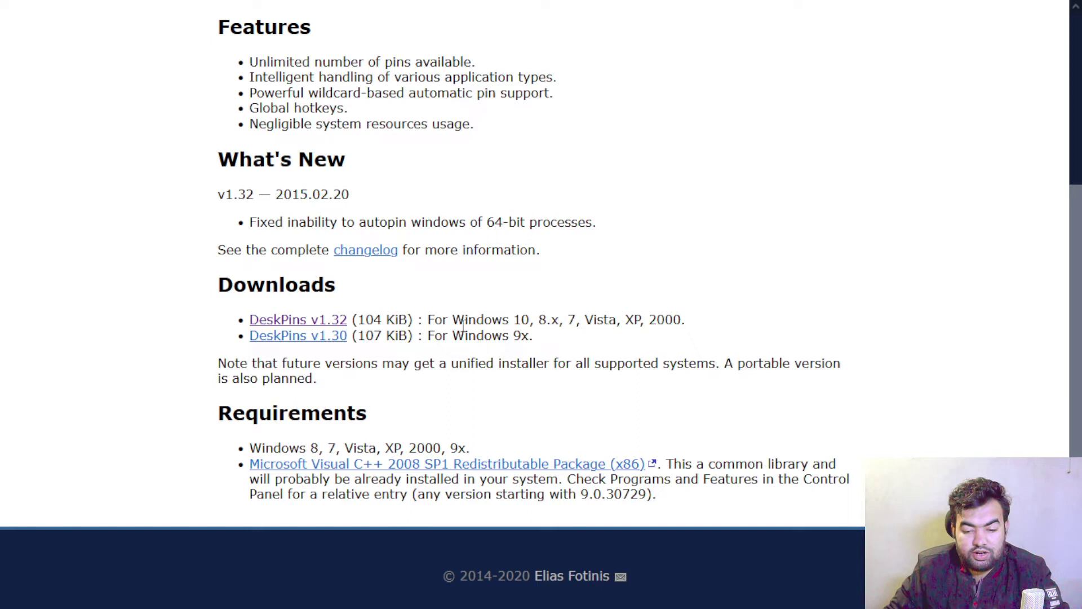
pyautogui.moveTo(454, 319); pyautogui.dragTo(529, 320)
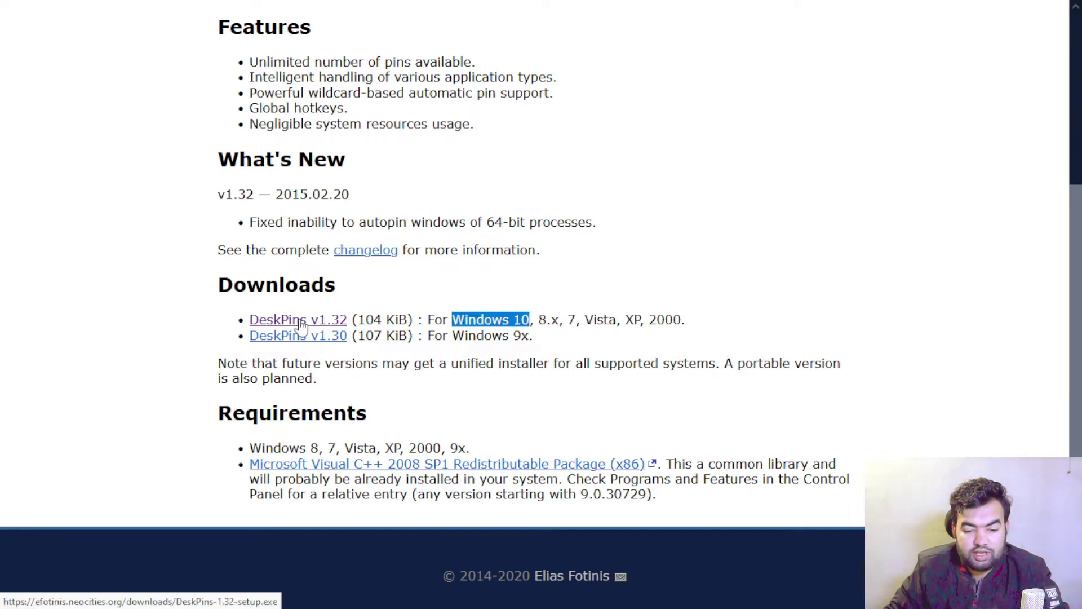
pyautogui.click(302, 325)
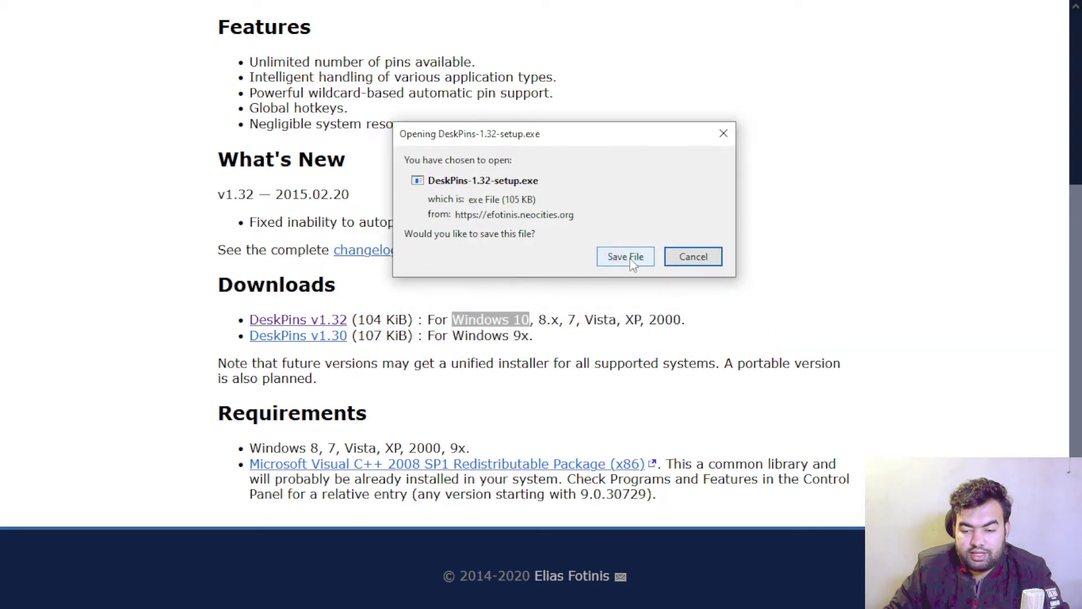
# Save DeskPins-1.32-setup.exe, run it from Downloads, and install with all components checked
pyautogui.click(630, 261)
pyautogui.moveTo(932, 87)
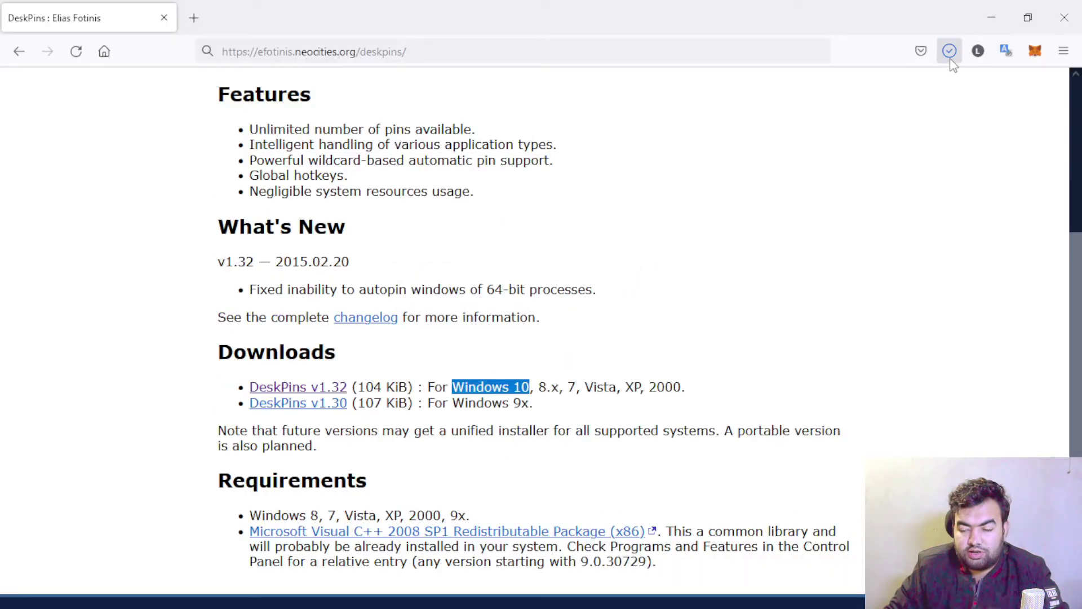
pyautogui.click(951, 56)
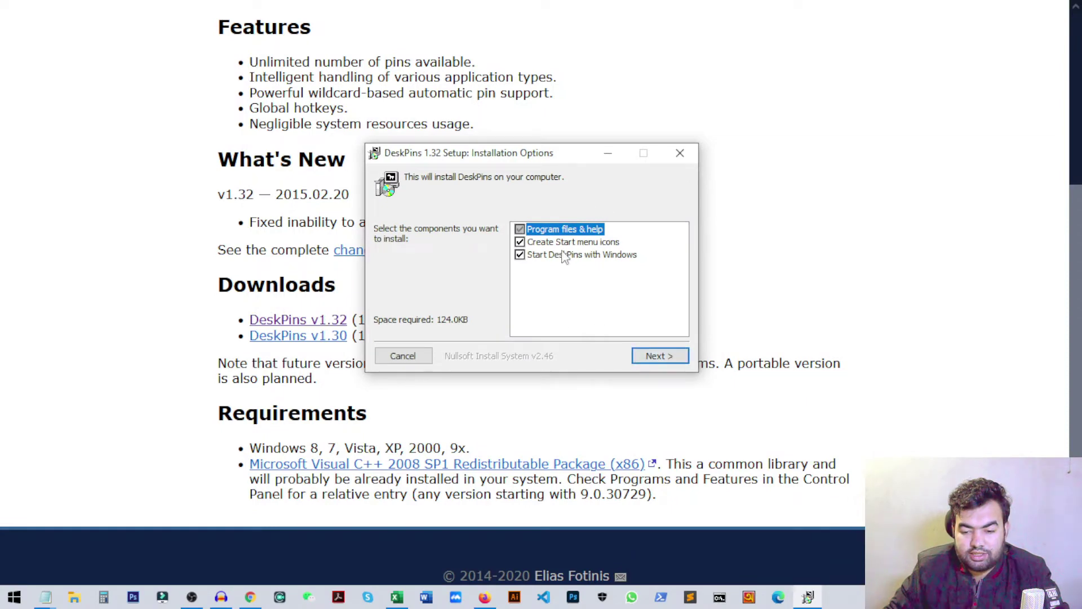
pyautogui.click(659, 356)
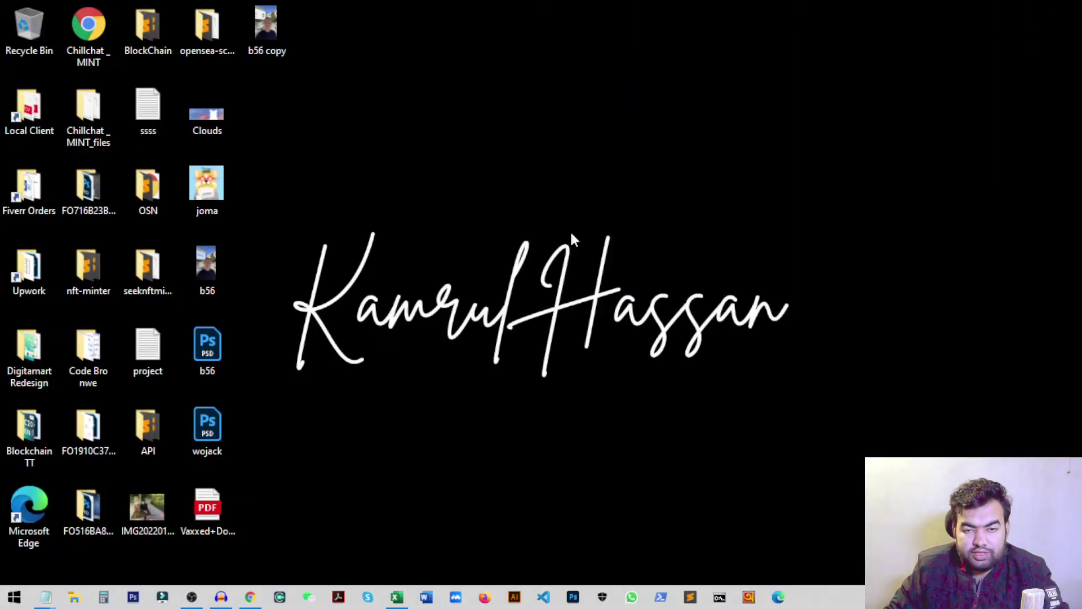
# Search the Start menu for 'desk' and launch the DeskPins app
pyautogui.click(14, 597)
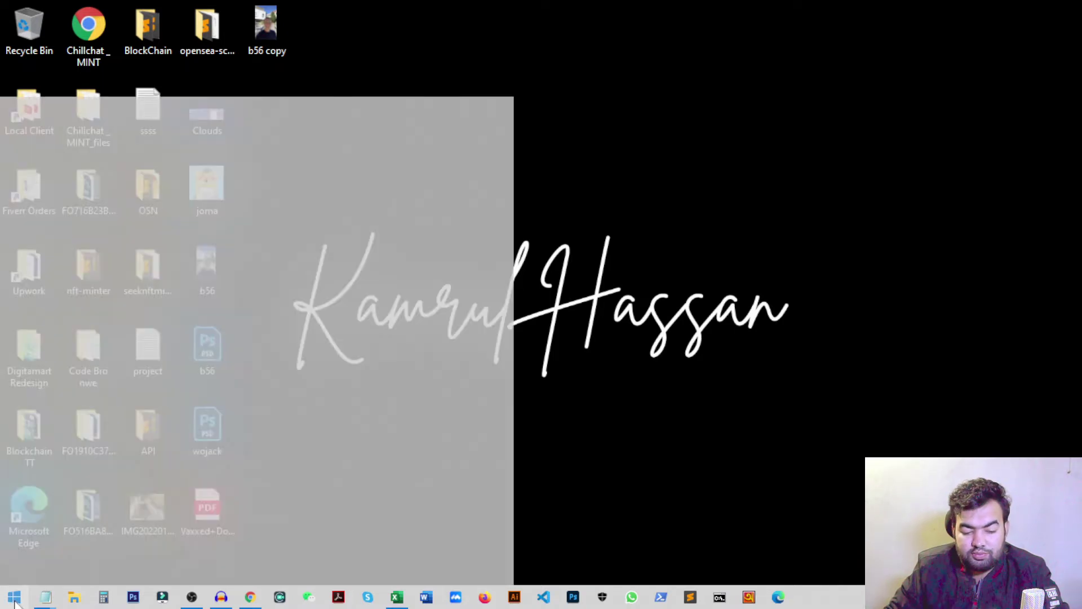
pyautogui.write('desk')
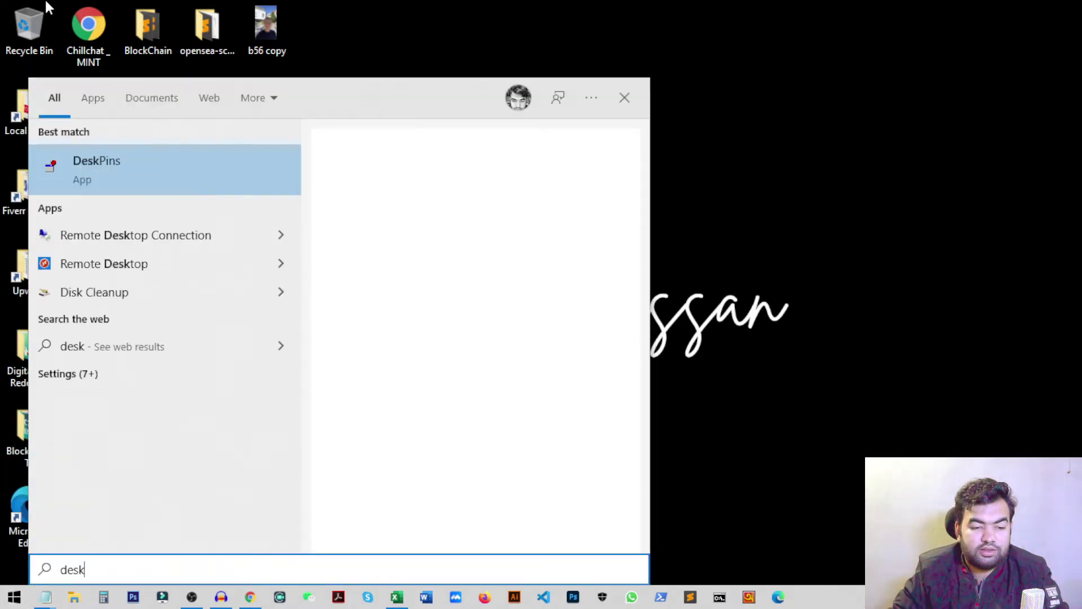
pyautogui.click(105, 172)
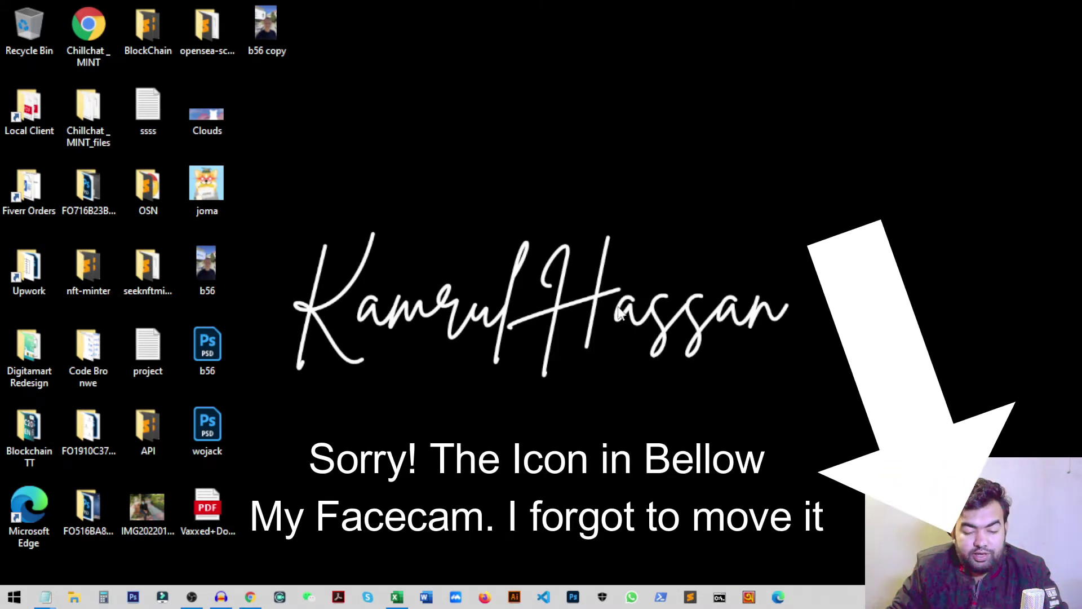
# Refresh the desktop and open the project text file in Notepad
pyautogui.rightClick(584, 135)
pyautogui.click(556, 113)
pyautogui.rightClick(557, 113)
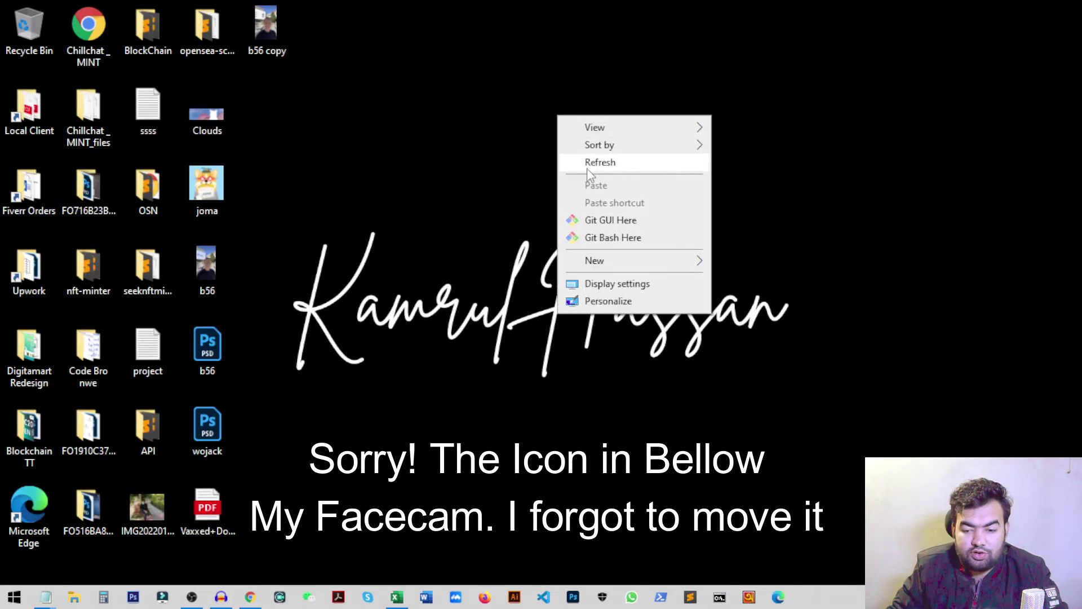
pyautogui.click(587, 163)
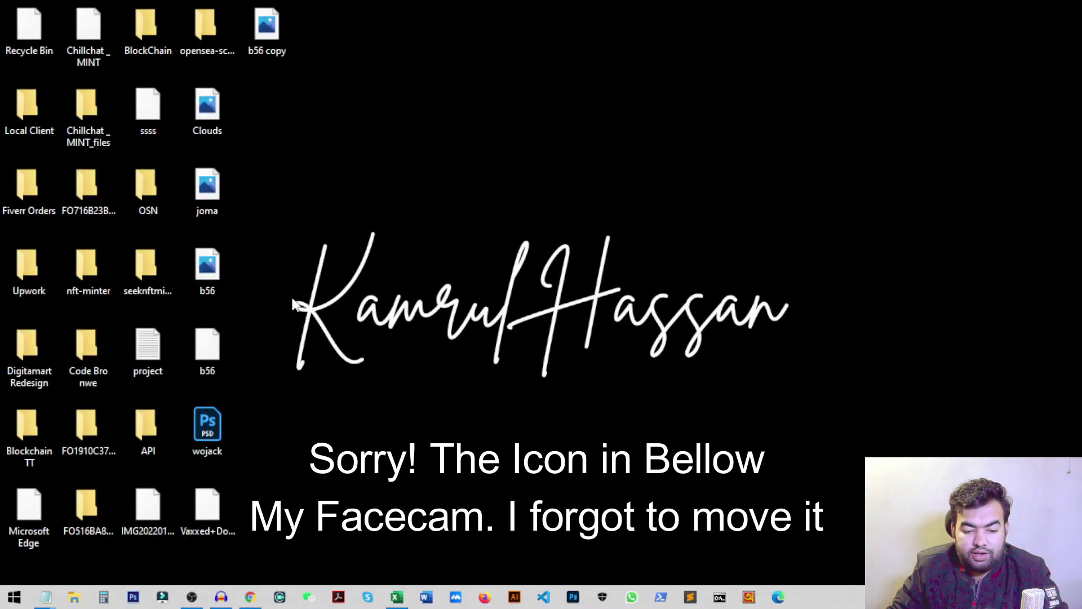
pyautogui.doubleClick(153, 352)
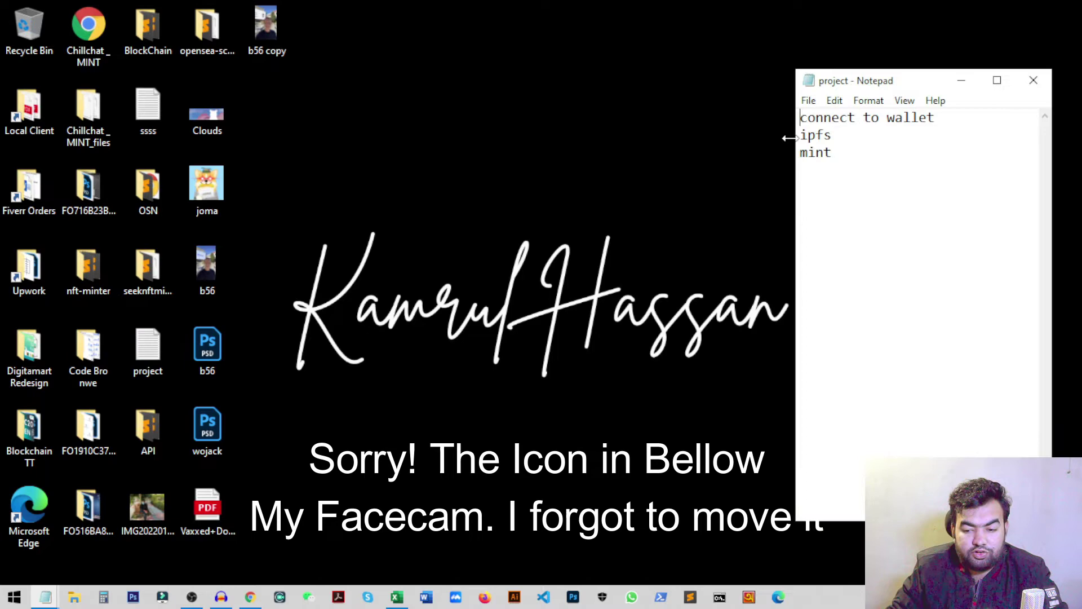
# Pin the Notepad project notes window always on top with DeskPins
pyautogui.moveTo(922, 88); pyautogui.dragTo(901, 81)
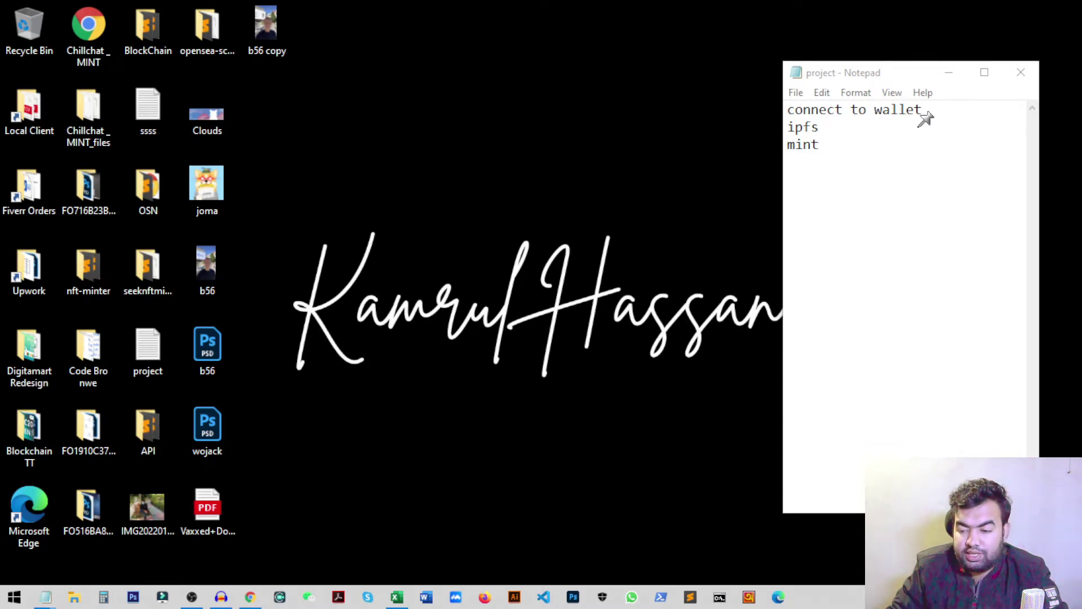
pyautogui.click(945, 68)
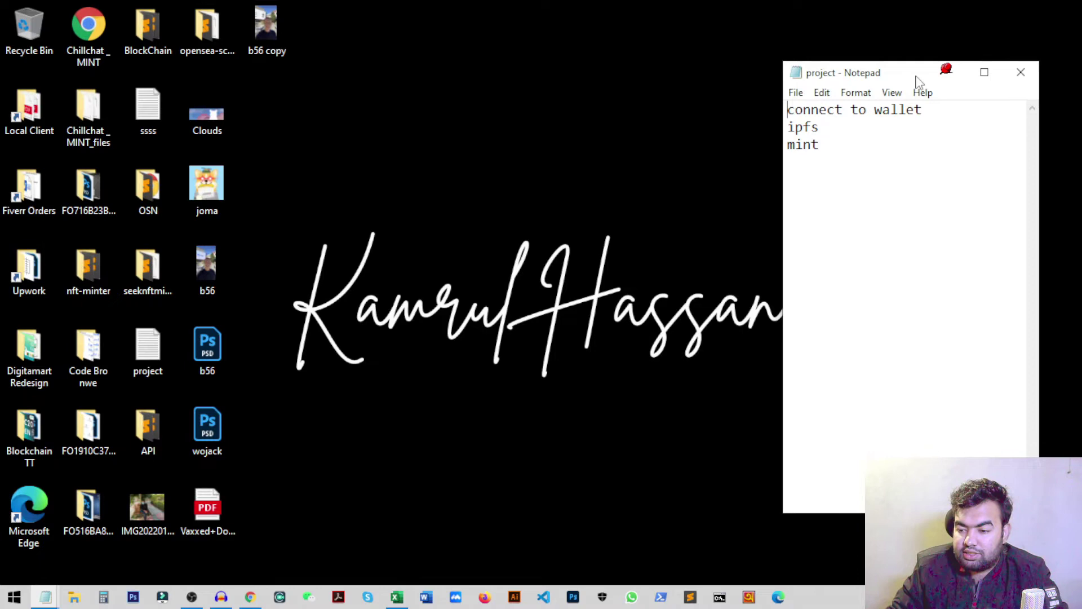
pyautogui.moveTo(945, 69); pyautogui.dragTo(923, 84)
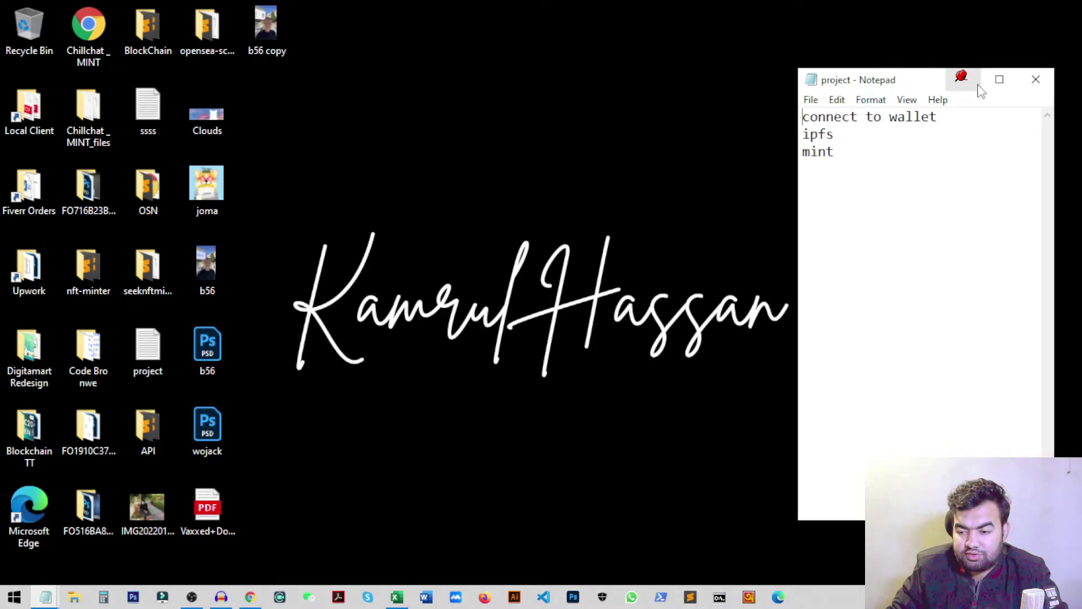
pyautogui.doubleClick(215, 192)
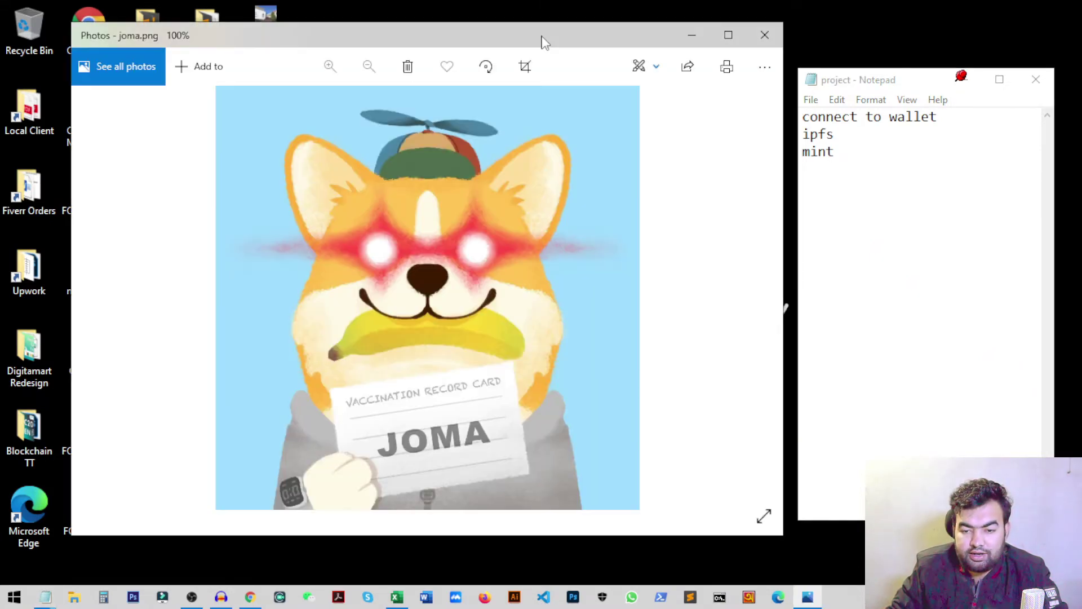
pyautogui.moveTo(542, 42); pyautogui.dragTo(483, 58)
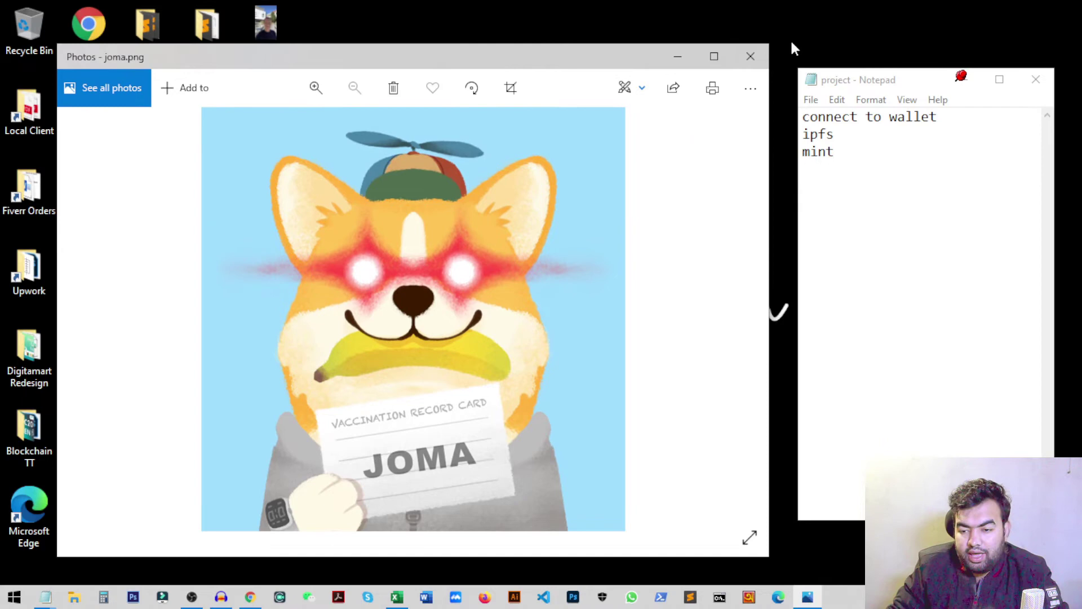
pyautogui.click(752, 57)
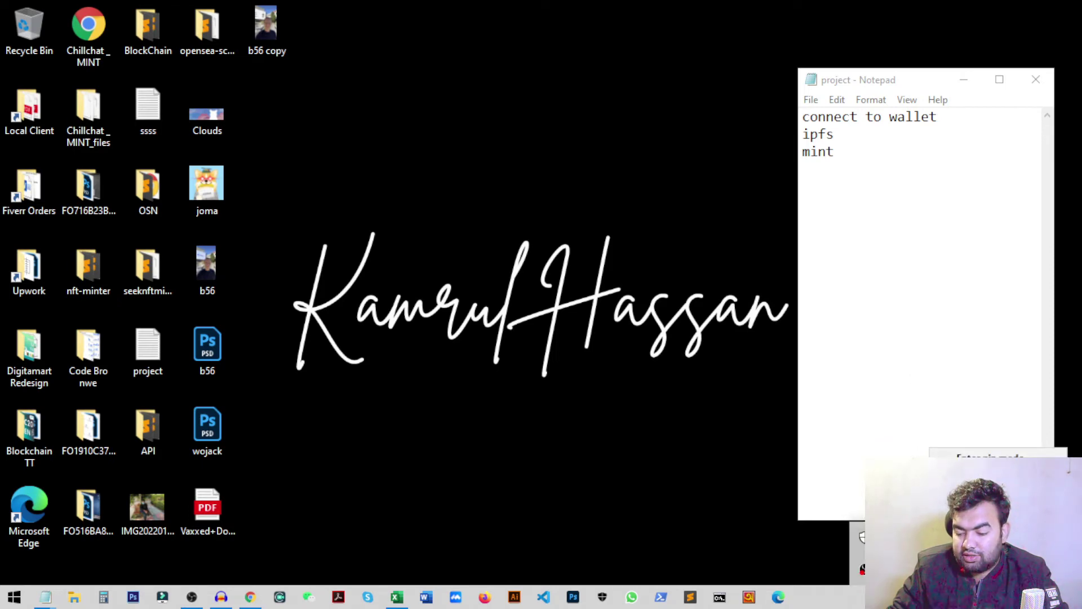
# Open DeskPins Options, centre the dialog, and show the Hotkeys settings
pyautogui.click(969, 485)
pyautogui.moveTo(896, 324); pyautogui.dragTo(497, 173)
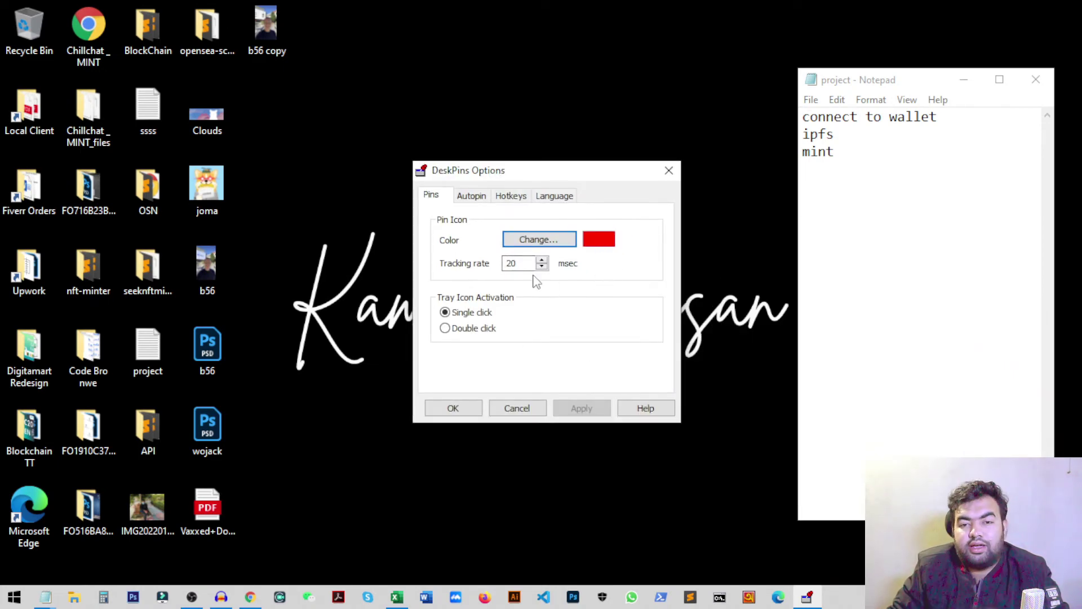
pyautogui.click(514, 198)
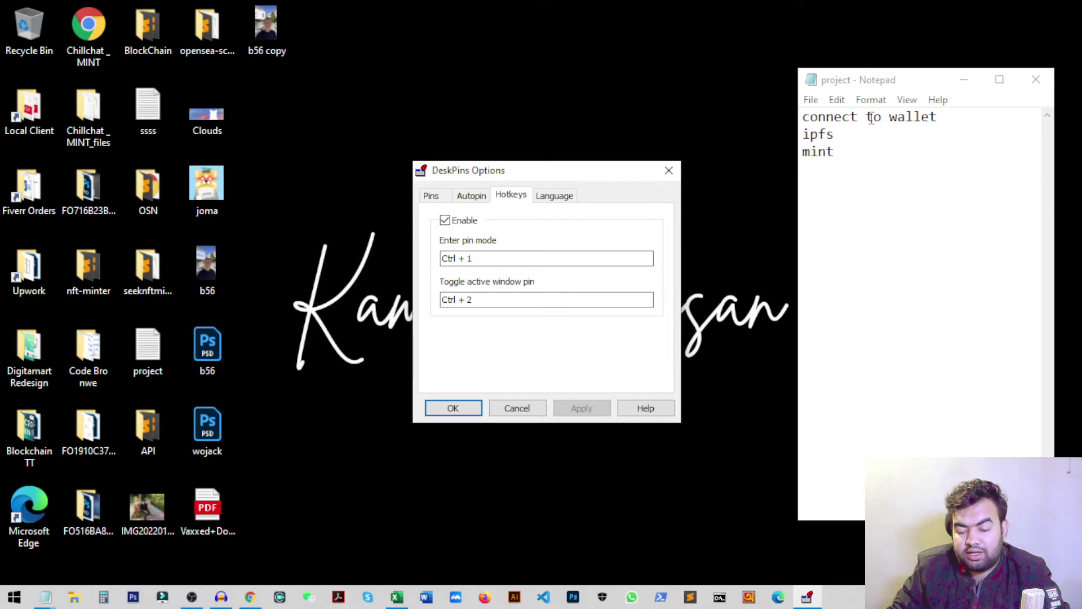
pyautogui.moveTo(575, 174); pyautogui.dragTo(539, 104)
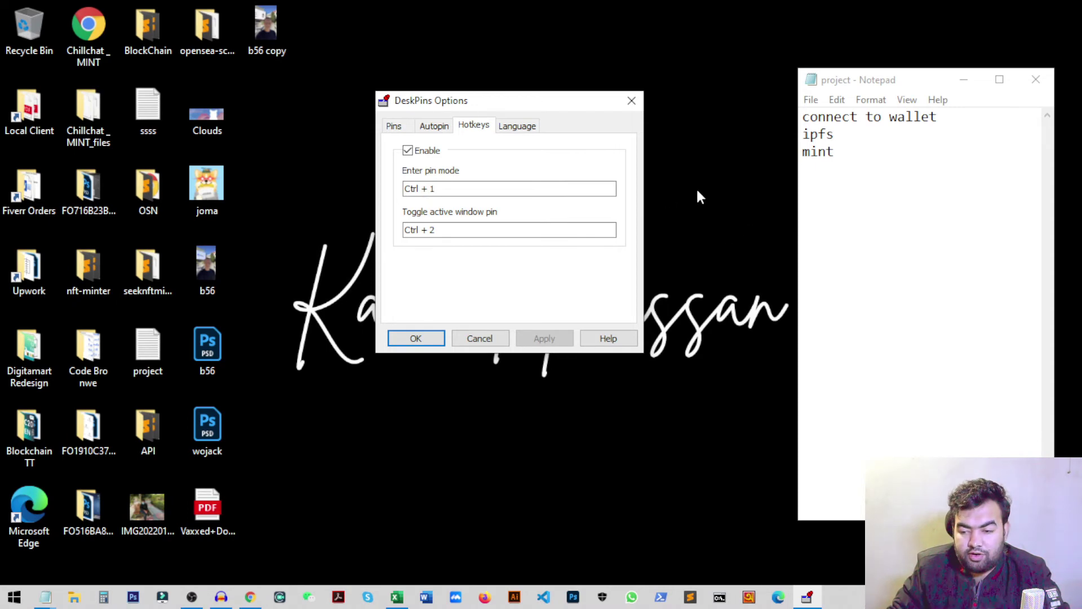
# Pin the Notepad window on top again using the Ctrl+1 hotkey
pyautogui.click(924, 83)
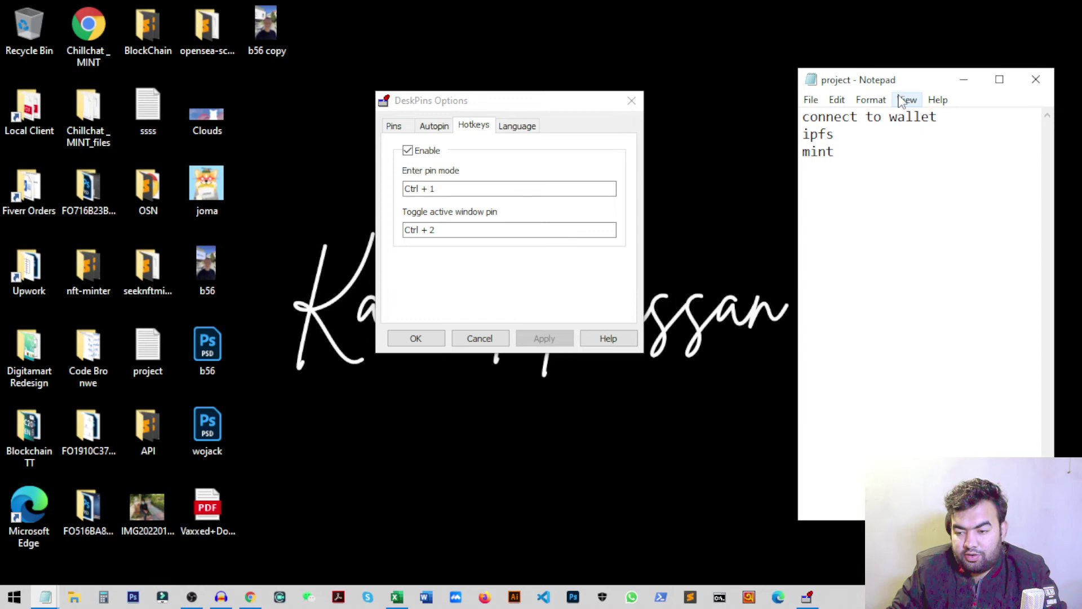
pyautogui.hotkey('ctrl', '1')
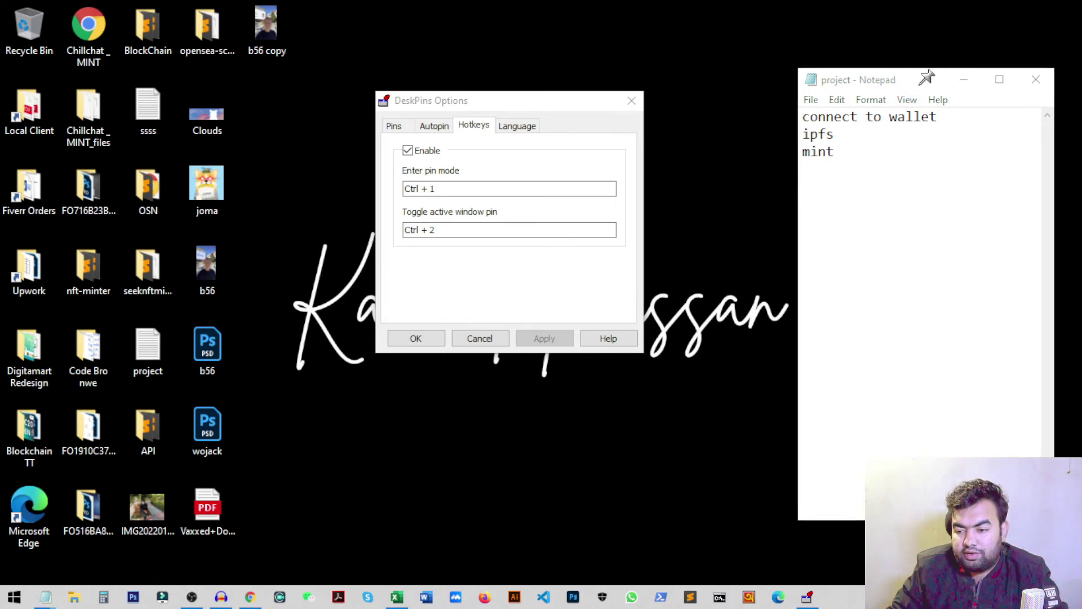
pyautogui.click(938, 78)
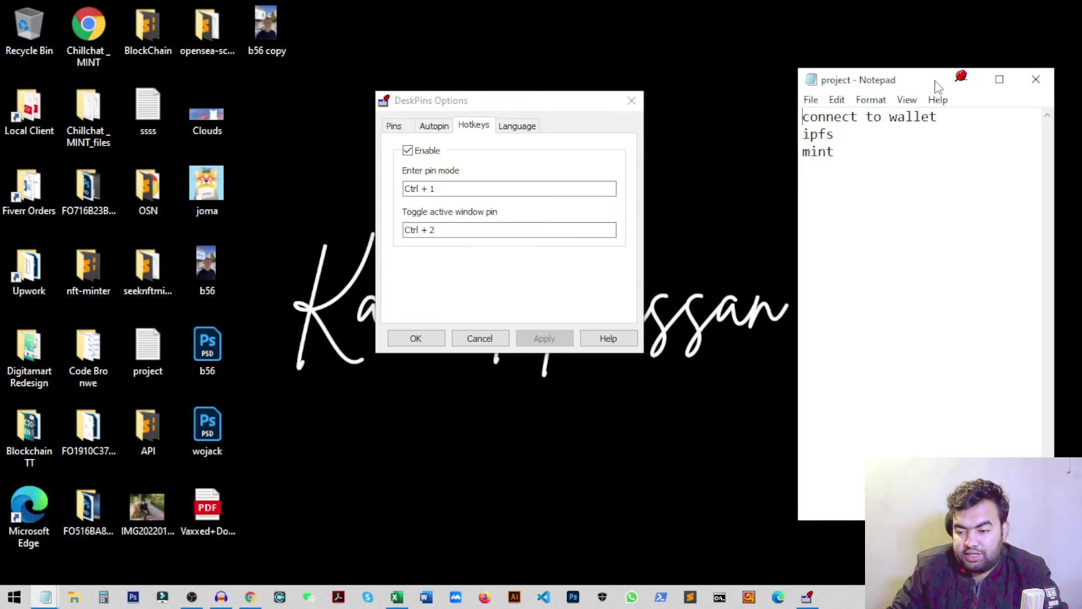
pyautogui.moveTo(933, 89); pyautogui.dragTo(919, 94)
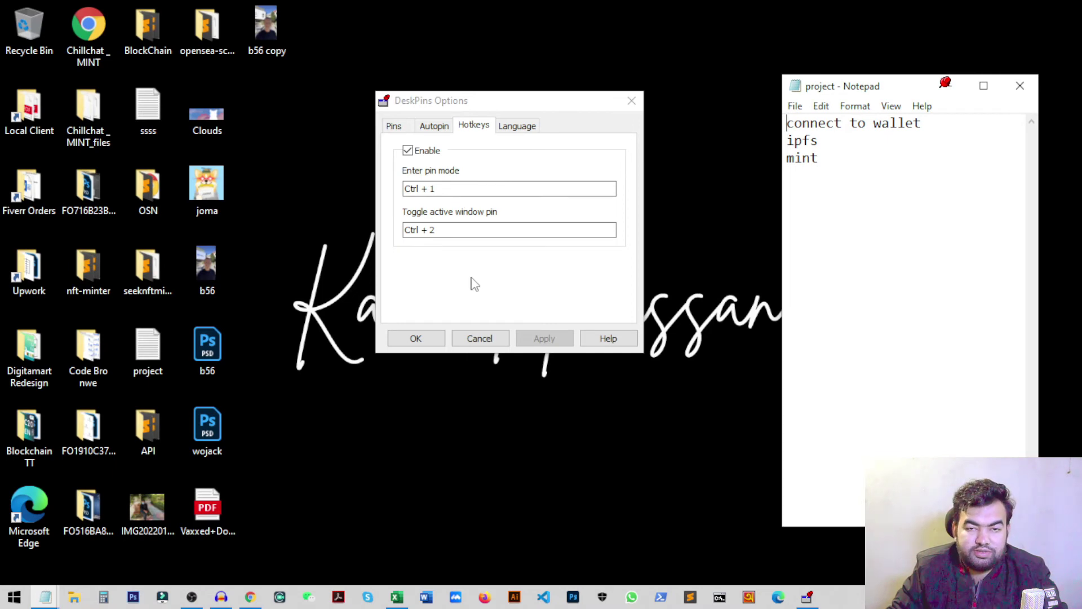
# Close DeskPins Options with OK and shift the pinned Notepad window slightly left
pyautogui.click(417, 340)
pyautogui.moveTo(897, 92); pyautogui.dragTo(846, 88)
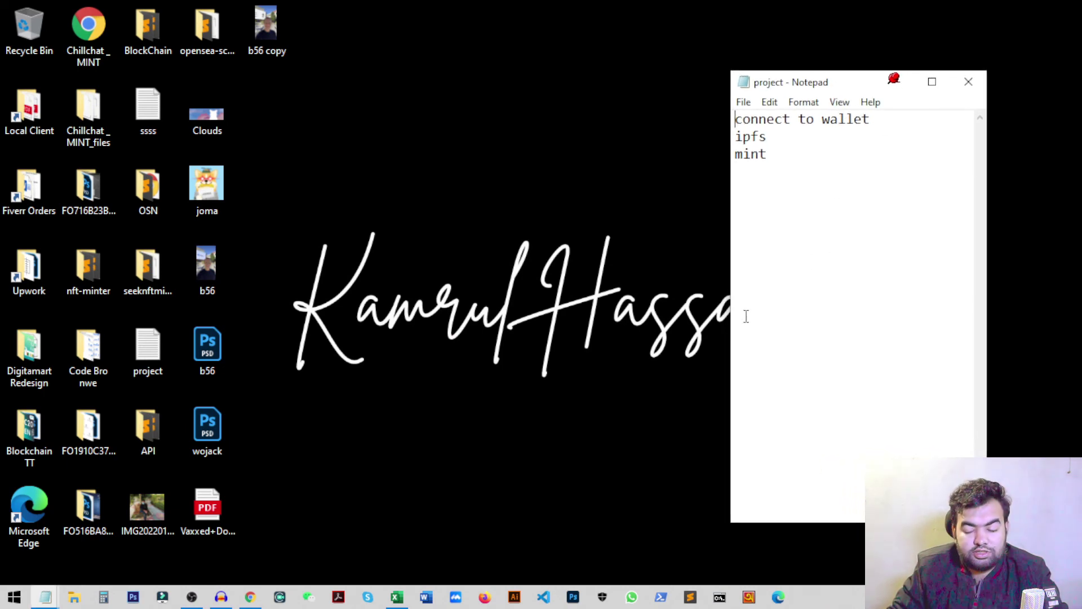